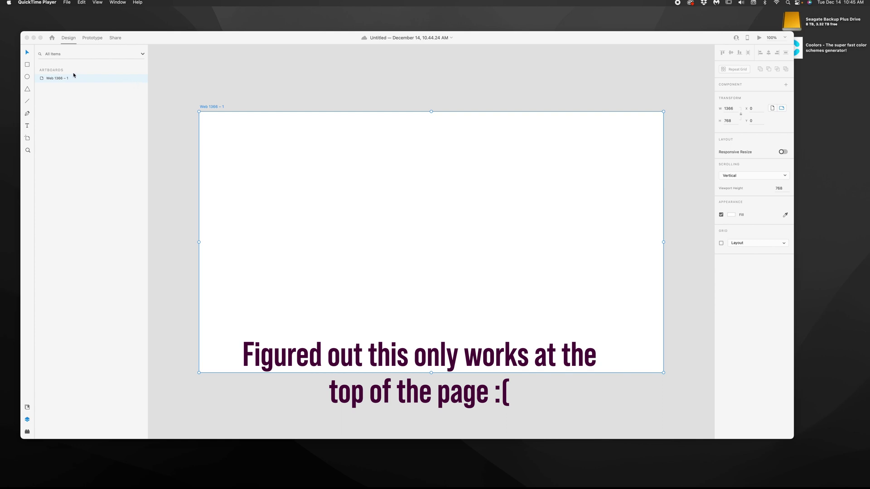
# - Type 'Make this Text Disappear!' in a text box at the artboard centre and enlarge it from 20 to 65
pyautogui.click(28, 65)
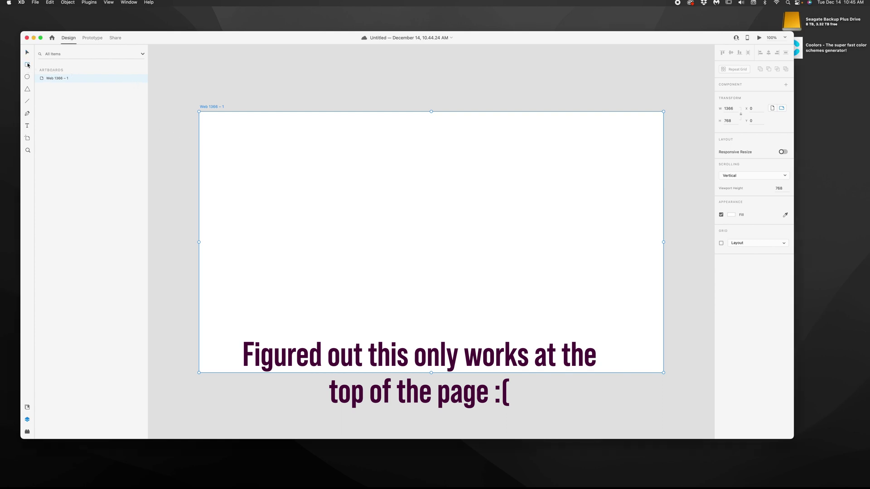
pyautogui.click(26, 127)
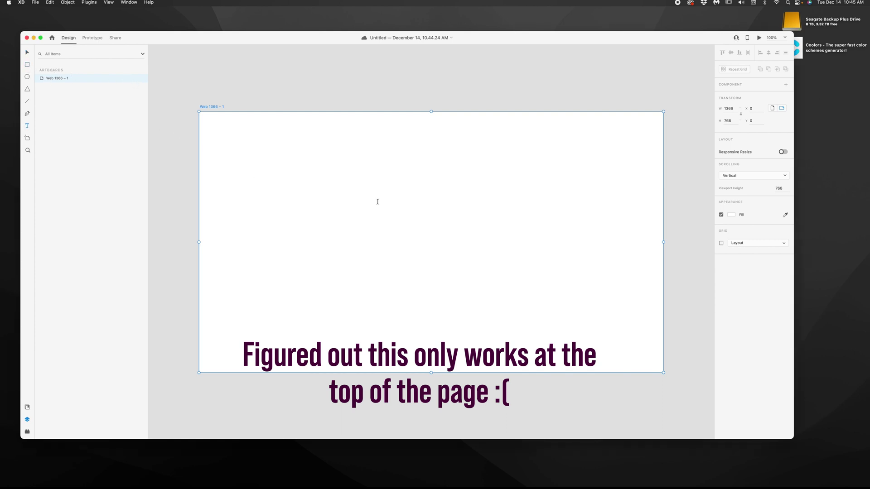
pyautogui.click(431, 198)
pyautogui.write('Ma')
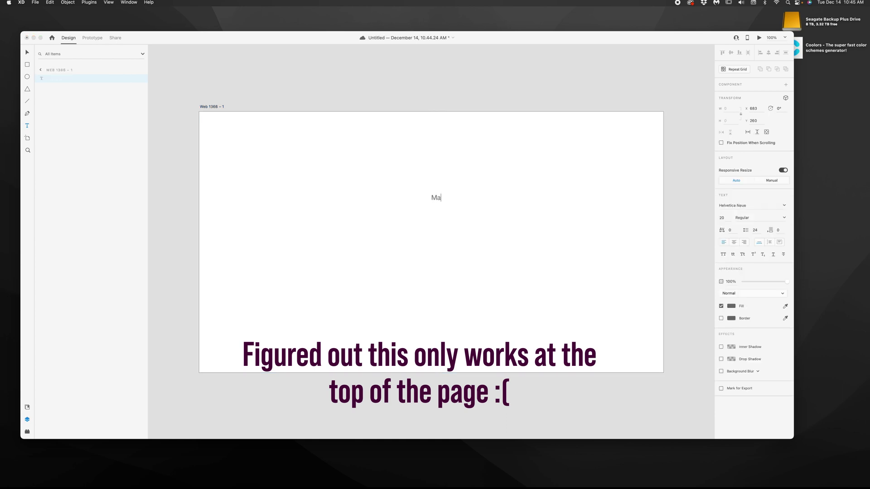
pyautogui.write('ke this T')
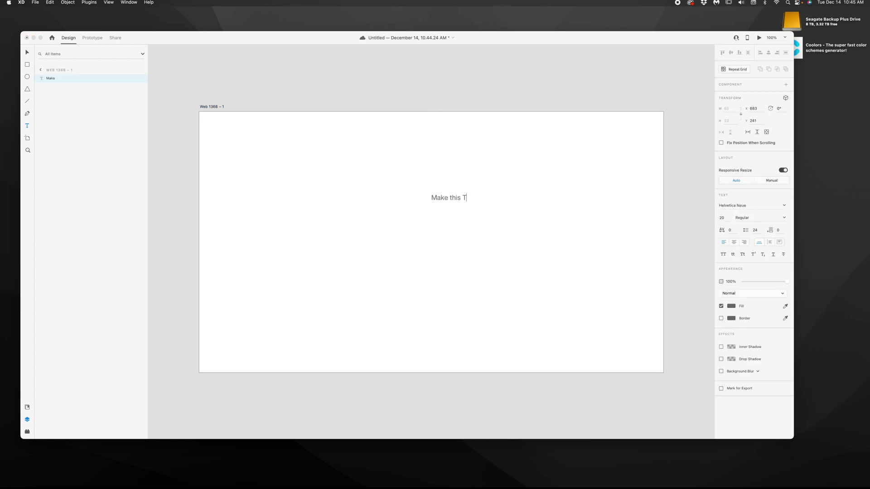
pyautogui.write('ext Disappear!')
pyautogui.click(27, 53)
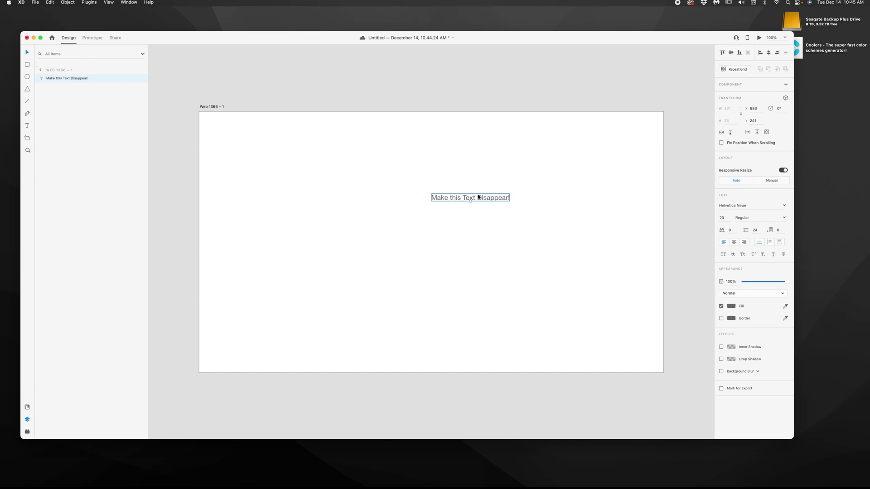
pyautogui.moveTo(478, 195)
pyautogui.mouseDown()
pyautogui.moveTo(472, 213)
pyautogui.moveTo(495, 207)
pyautogui.moveTo(480, 207)
pyautogui.mouseUp()
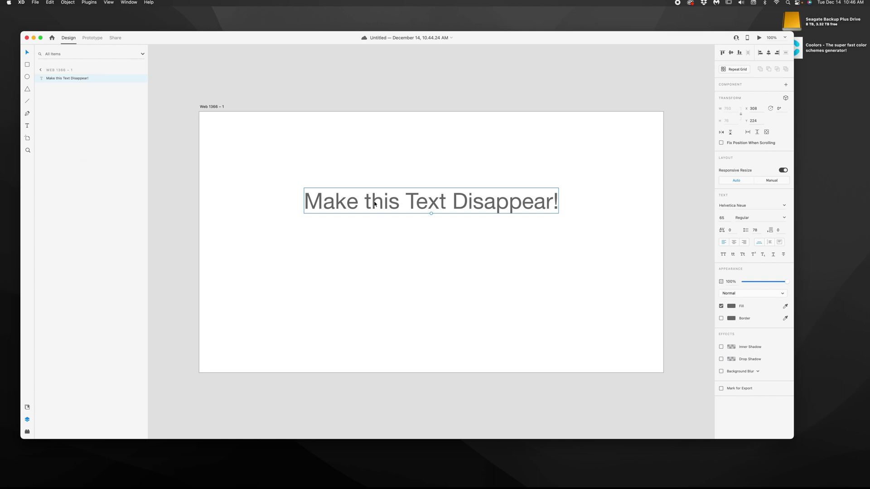
# - Nudge the heading up a few pixels along the centre smart guide
pyautogui.moveTo(384, 206); pyautogui.dragTo(384, 203)
# - Draw a full-width rectangle across the artboard's lower part and remove its border
pyautogui.press('r')
pyautogui.moveTo(377, 256)
pyautogui.mouseDown()
pyautogui.moveTo(516, 301)
pyautogui.moveTo(663, 372)
pyautogui.mouseUp()
pyautogui.moveTo(377, 314); pyautogui.dragTo(200, 301)
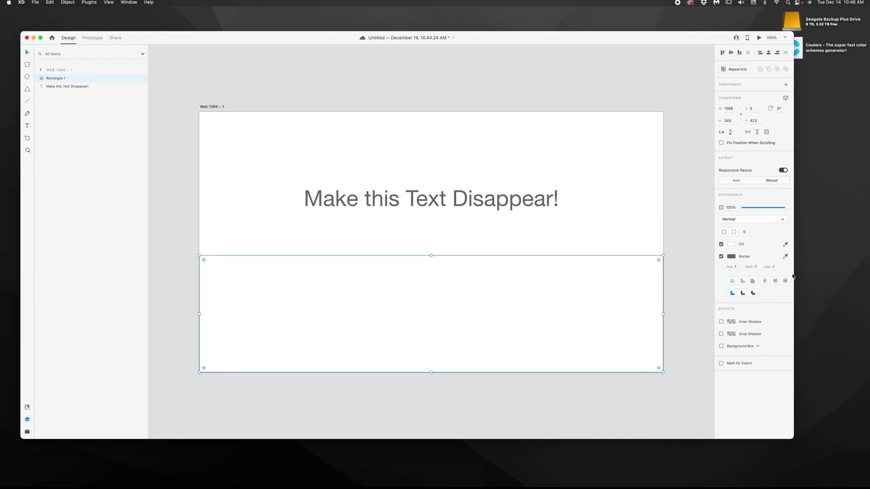
pyautogui.click(721, 256)
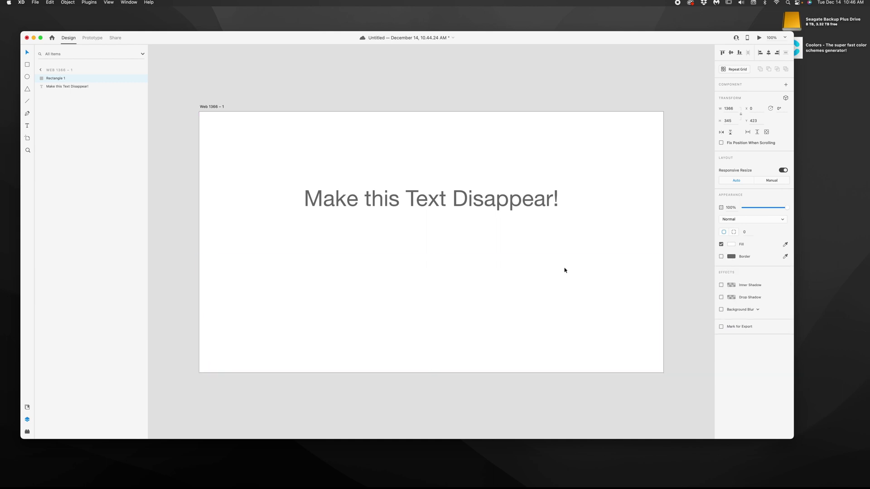
# - Fill the rectangle with a white-to-transparent linear gradient and raise its top edge to Y 365
pyautogui.click(564, 270)
pyautogui.click(732, 245)
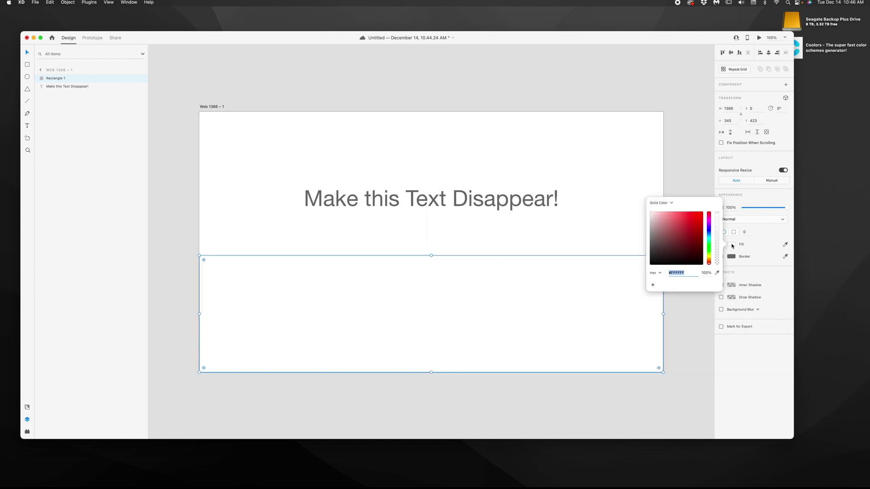
pyautogui.click(662, 204)
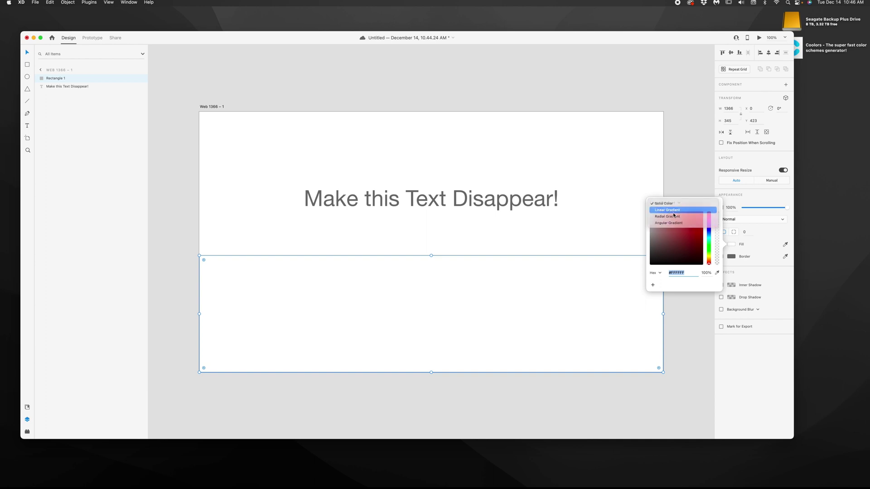
pyautogui.click(666, 210)
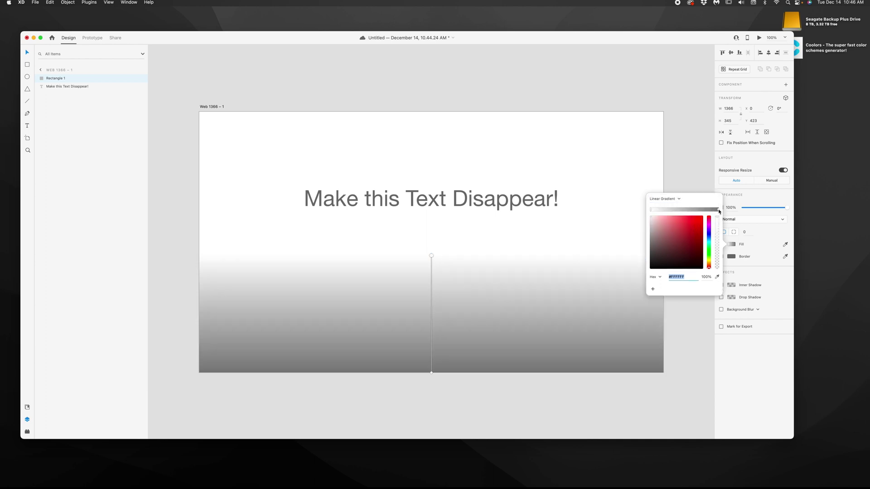
pyautogui.moveTo(669, 262); pyautogui.dragTo(646, 210)
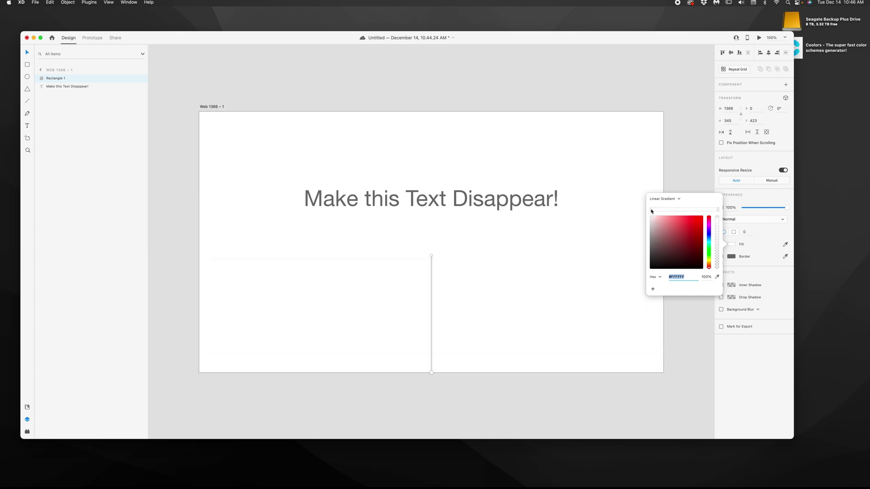
pyautogui.moveTo(652, 217)
pyautogui.mouseDown()
pyautogui.moveTo(666, 226)
pyautogui.moveTo(650, 216)
pyautogui.mouseUp()
pyautogui.moveTo(717, 218); pyautogui.dragTo(718, 277)
pyautogui.click(443, 270)
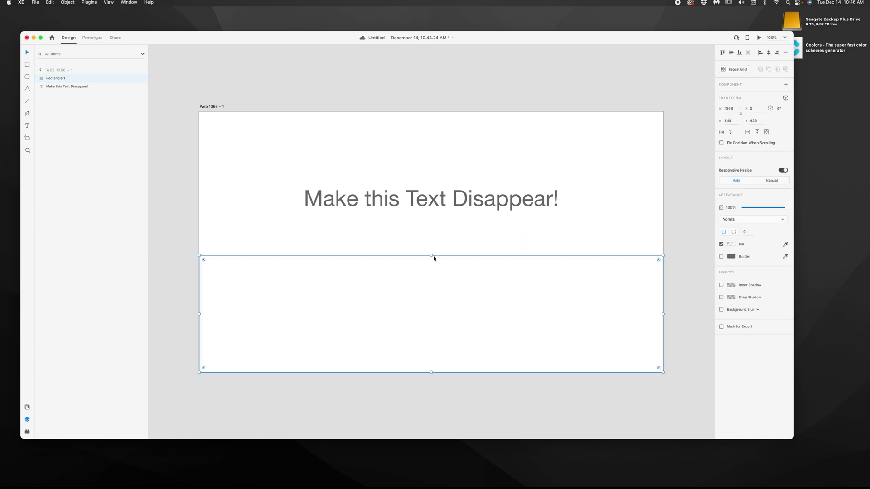
pyautogui.moveTo(432, 256); pyautogui.dragTo(432, 229)
# - Zoom out and lengthen the artboard to 1426 px tall
pyautogui.click(466, 149)
pyautogui.press('super+minus')
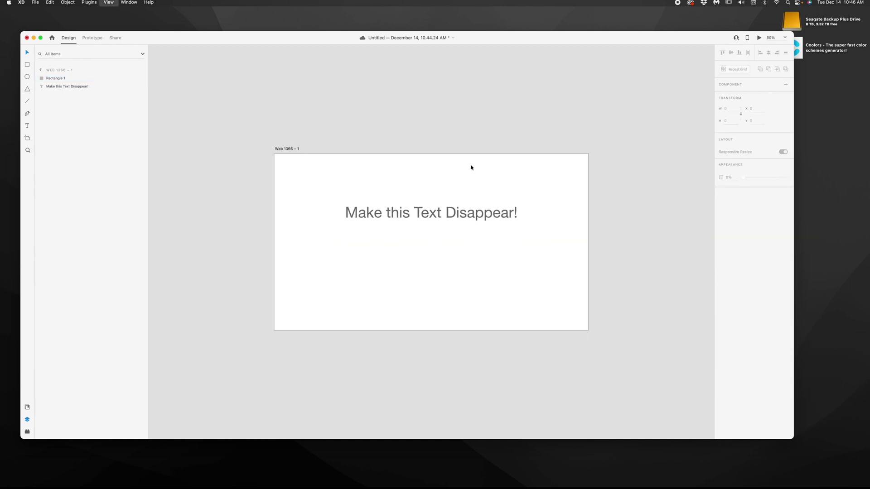
pyautogui.click(338, 171)
pyautogui.moveTo(432, 308); pyautogui.dragTo(437, 419)
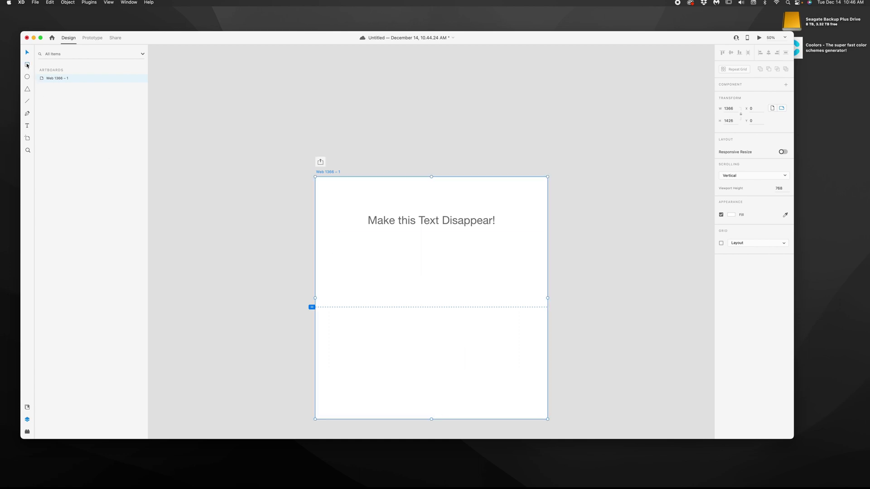
# - Draw a borderless white rectangle from the fold line to the bottom, then move the heading down slightly
pyautogui.click(27, 65)
pyautogui.moveTo(383, 315); pyautogui.dragTo(547, 422)
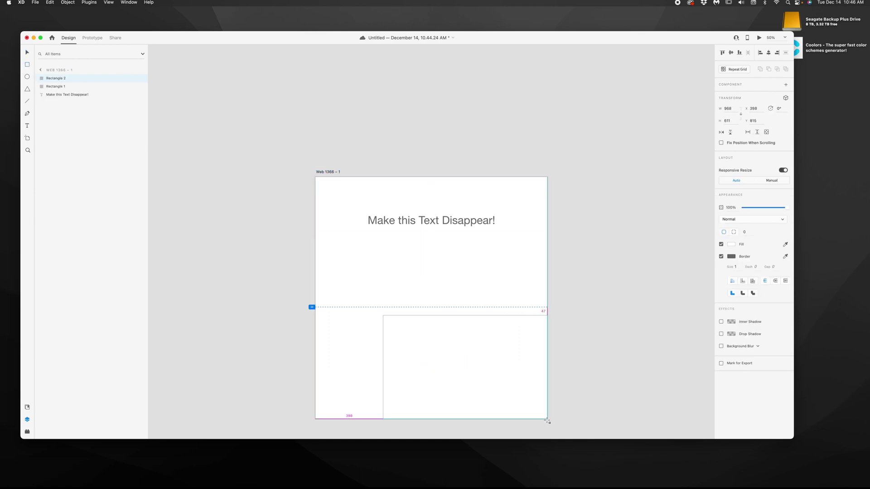
pyautogui.moveTo(384, 315); pyautogui.dragTo(315, 308)
pyautogui.click(721, 256)
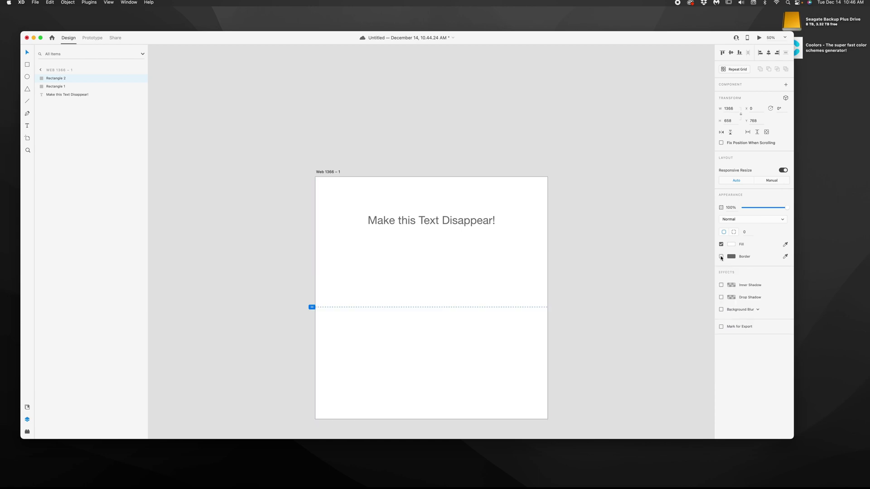
pyautogui.moveTo(411, 222); pyautogui.dragTo(478, 222)
# - Fix the heading's position when scrolling, nudge it down, and place a duplicate below the fold
pyautogui.click(721, 142)
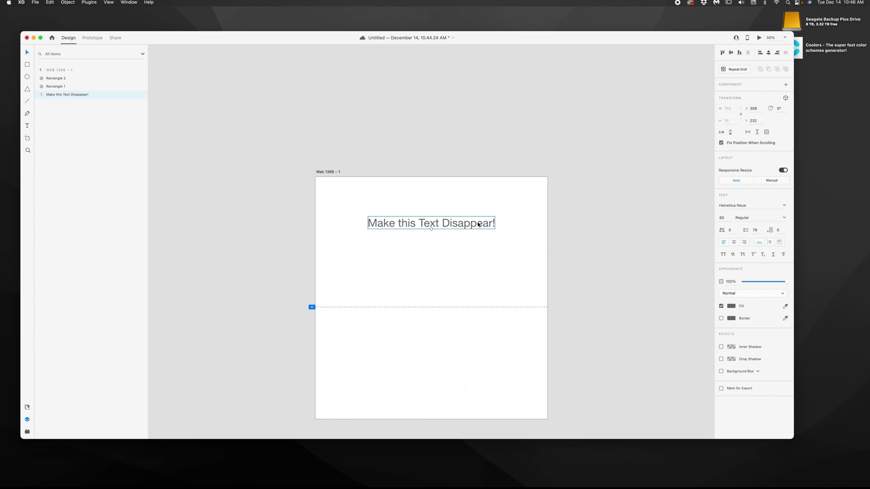
pyautogui.moveTo(480, 223); pyautogui.dragTo(484, 228)
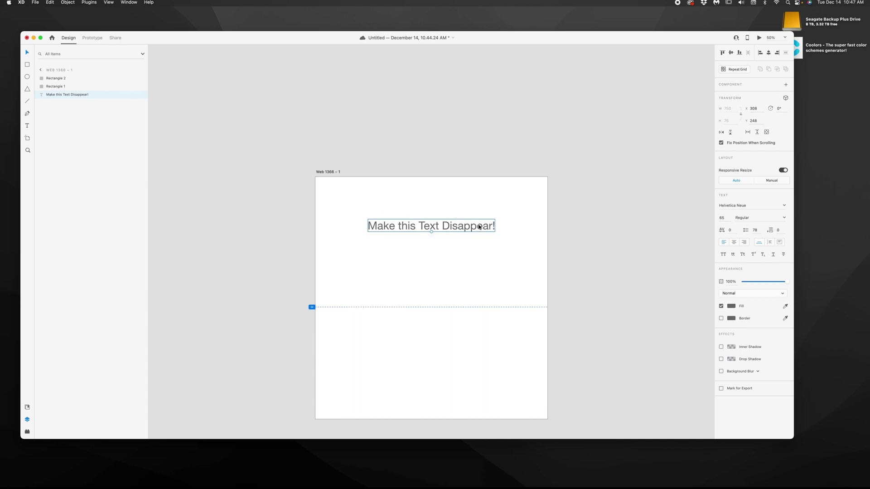
pyautogui.moveTo(476, 230); pyautogui.dragTo(479, 359)
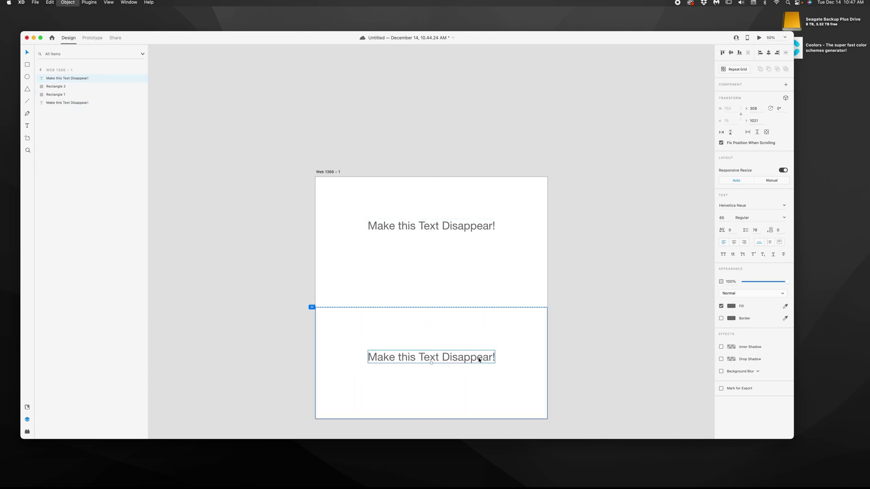
pyautogui.scroll(-2, 481, 361)
# - Lengthen the artboard to 2084 px tall
pyautogui.click(332, 120)
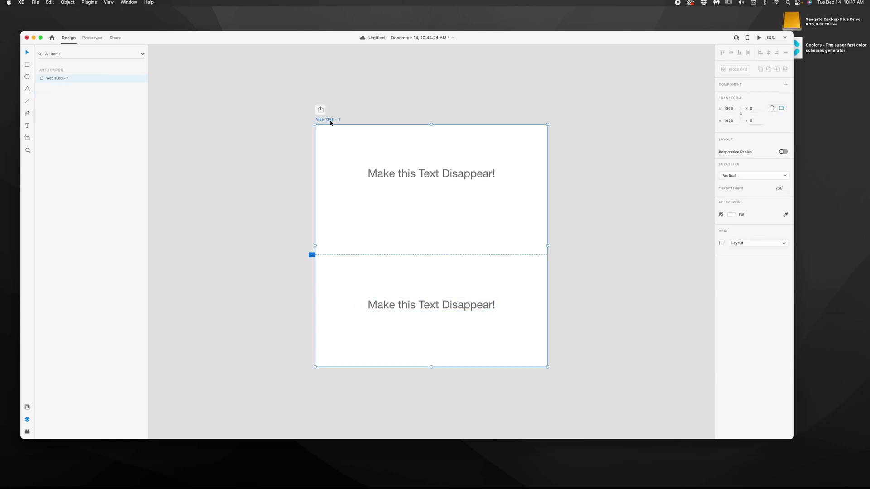
pyautogui.scroll(-3, 420, 237)
pyautogui.moveTo(432, 293); pyautogui.dragTo(436, 400)
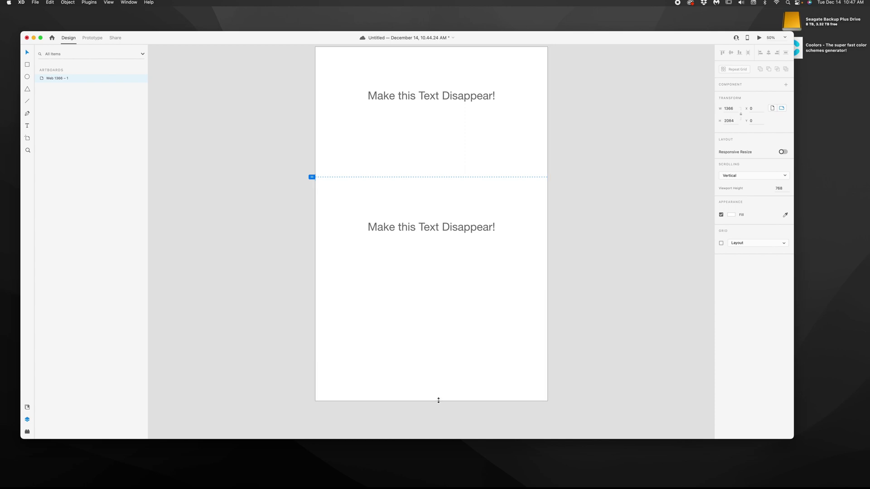
# - Place a gradient rectangle near the artboard bottom, select the lower heading, and preview the page
pyautogui.moveTo(453, 157); pyautogui.dragTo(487, 375)
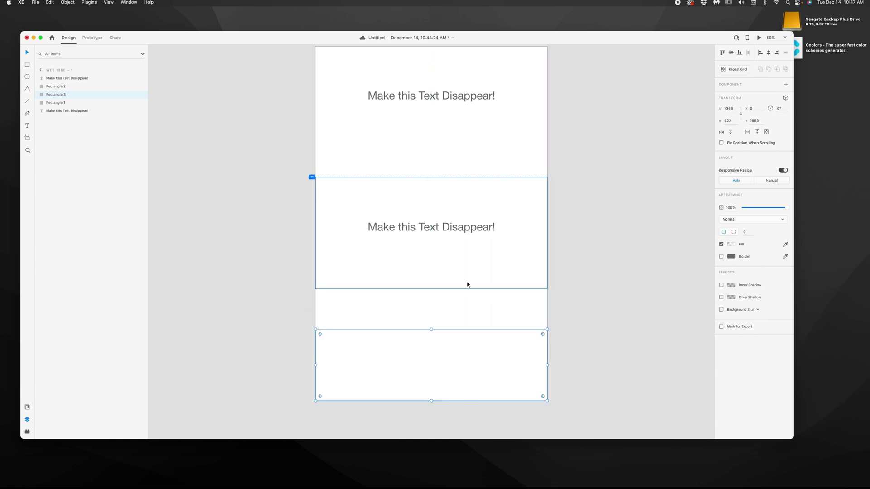
pyautogui.moveTo(457, 338)
pyautogui.mouseDown()
pyautogui.moveTo(453, 302)
pyautogui.moveTo(455, 332)
pyautogui.mouseUp()
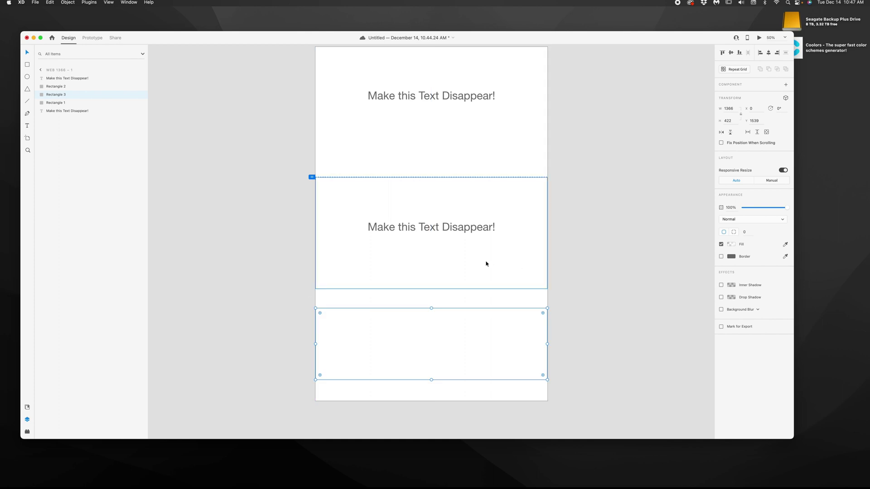
pyautogui.click(474, 227)
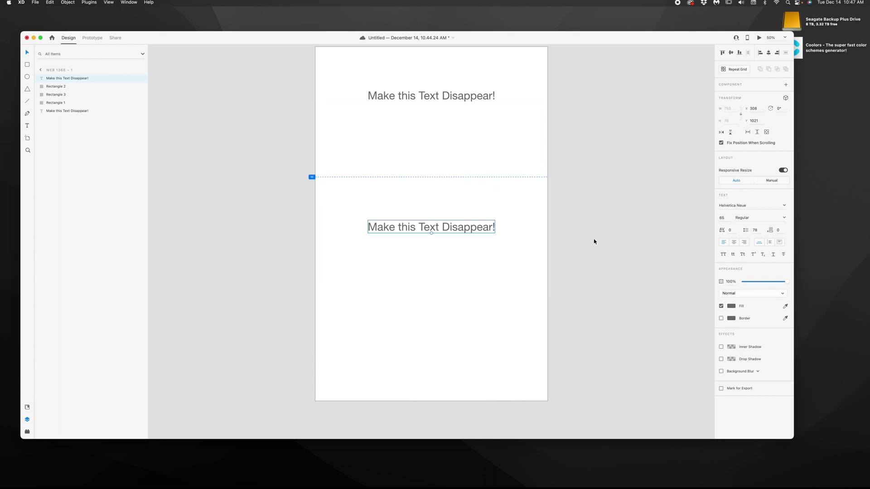
pyautogui.click(759, 38)
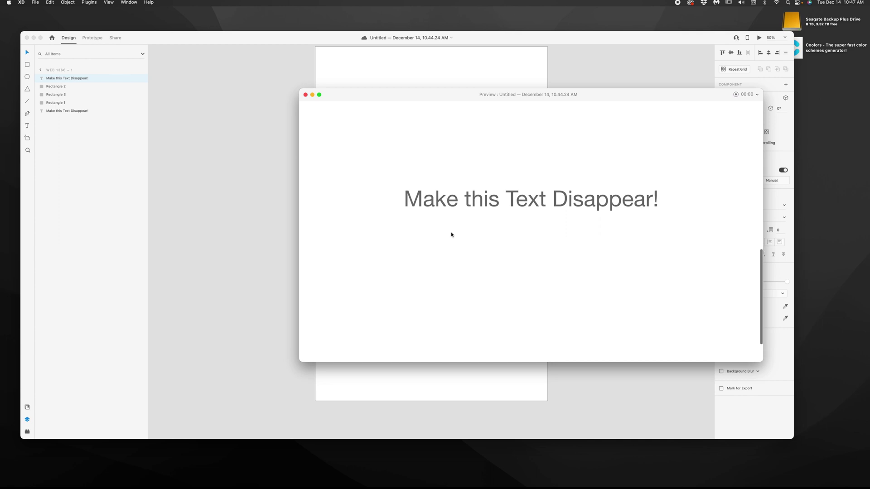
# - Close the preview and give the lower heading copy a red #FF0000 fill
pyautogui.click(306, 95)
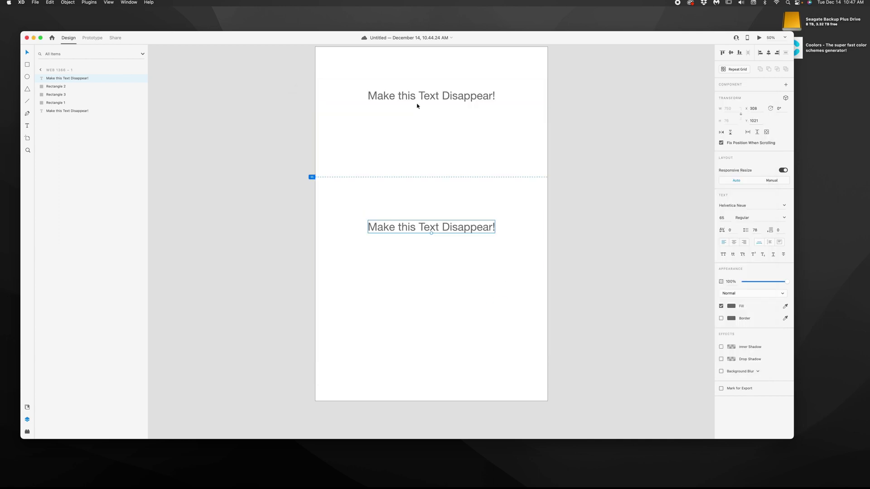
pyautogui.click(436, 98)
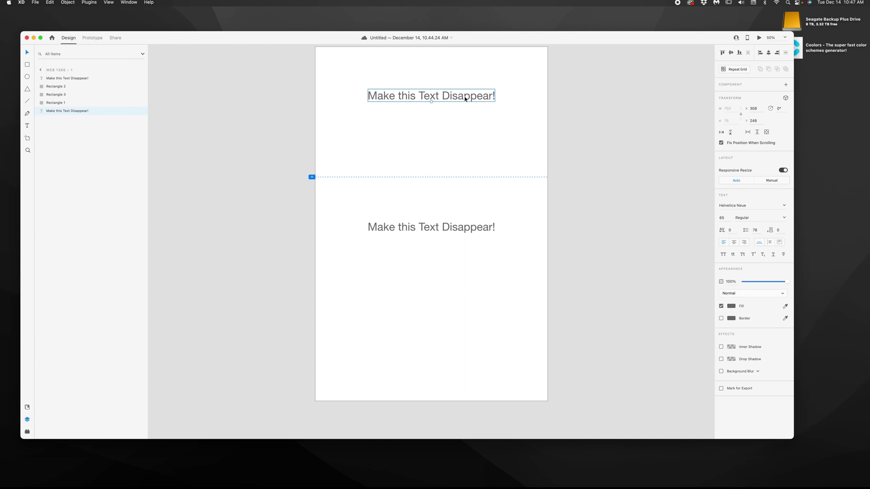
pyautogui.click(462, 230)
pyautogui.click(731, 306)
pyautogui.write('FF0000')
pyautogui.press('Return')
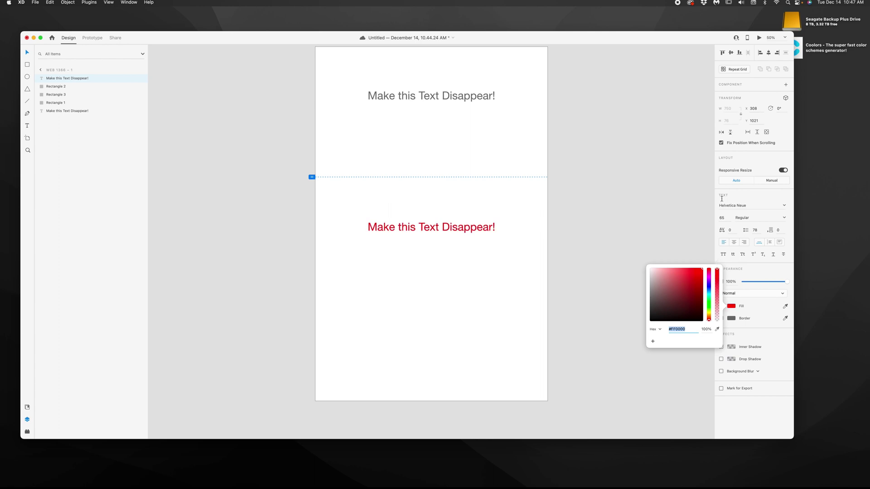
pyautogui.click(659, 163)
# - Preview the artboard again, scrolling down and up to test the fade
pyautogui.click(757, 40)
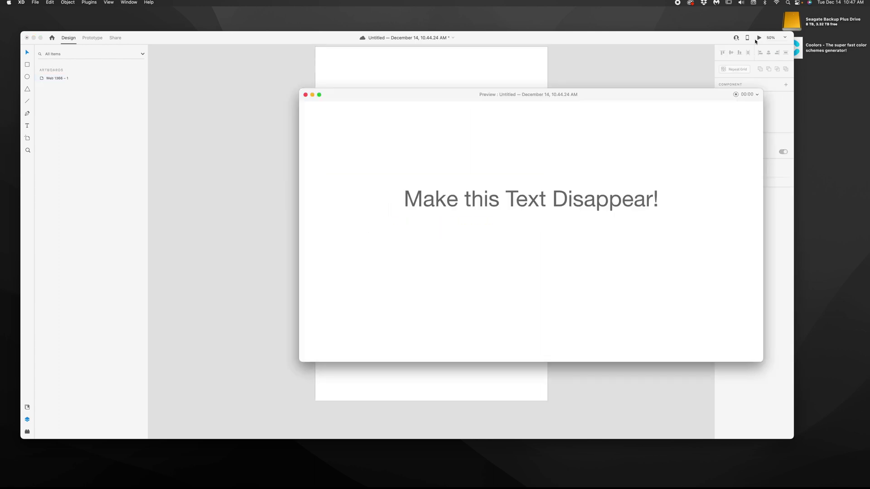
pyautogui.scroll(-10, 581, 190)
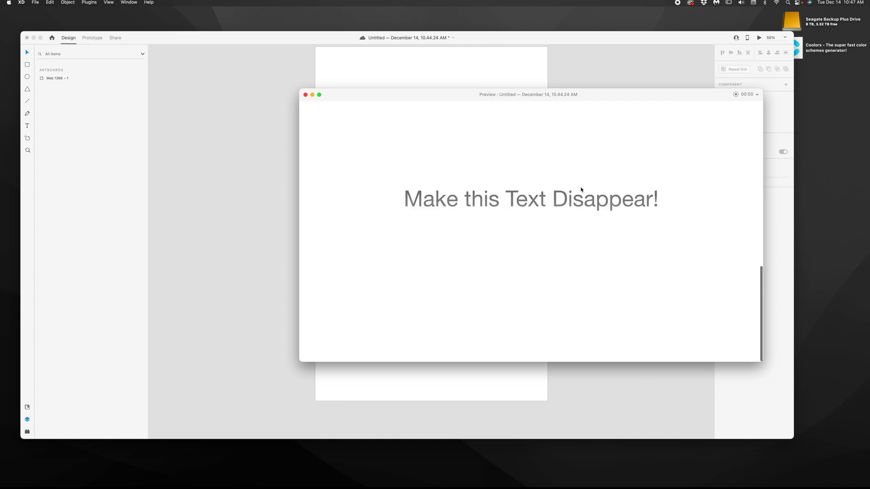
pyautogui.scroll(10, 581, 190)
pyautogui.click(305, 94)
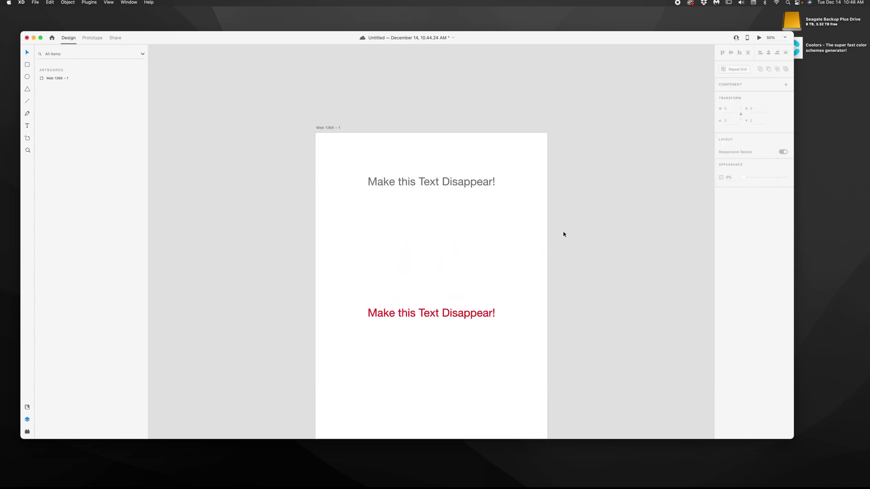
pyautogui.scroll(-3, 494, 208)
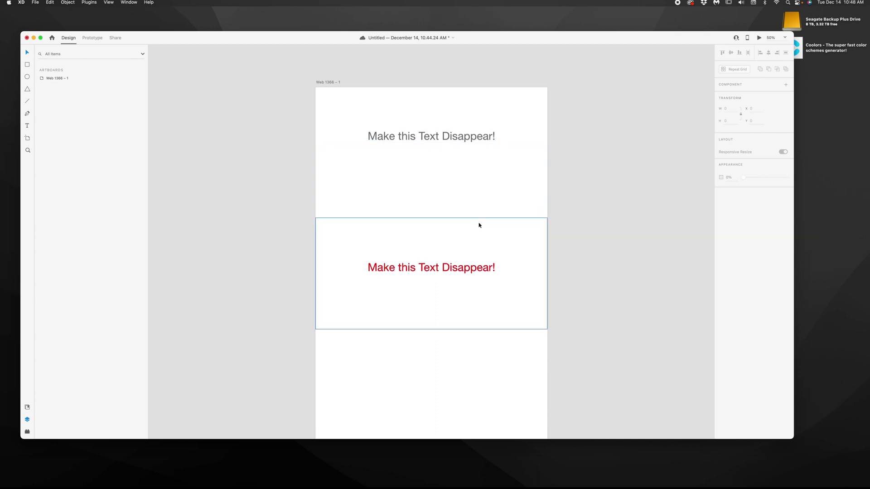
pyautogui.scroll(-8, 489, 228)
pyautogui.moveTo(266, 134); pyautogui.dragTo(617, 321)
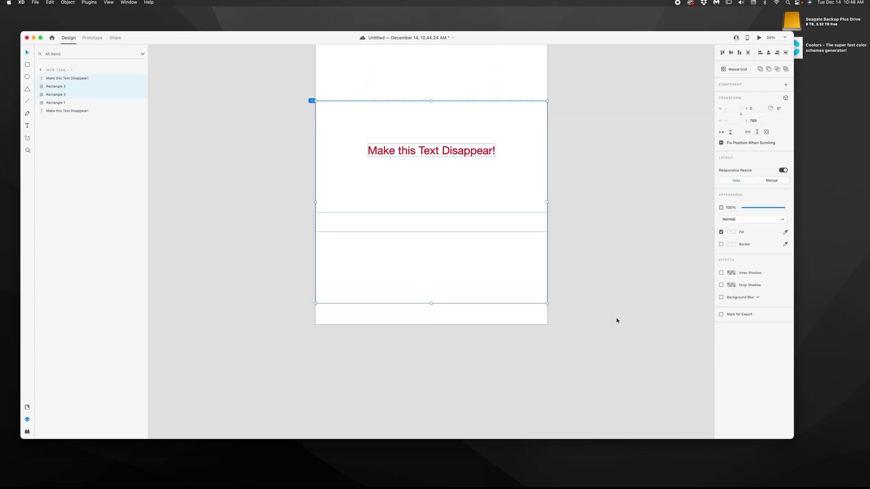
pyautogui.press('Delete')
pyautogui.scroll(5, 607, 305)
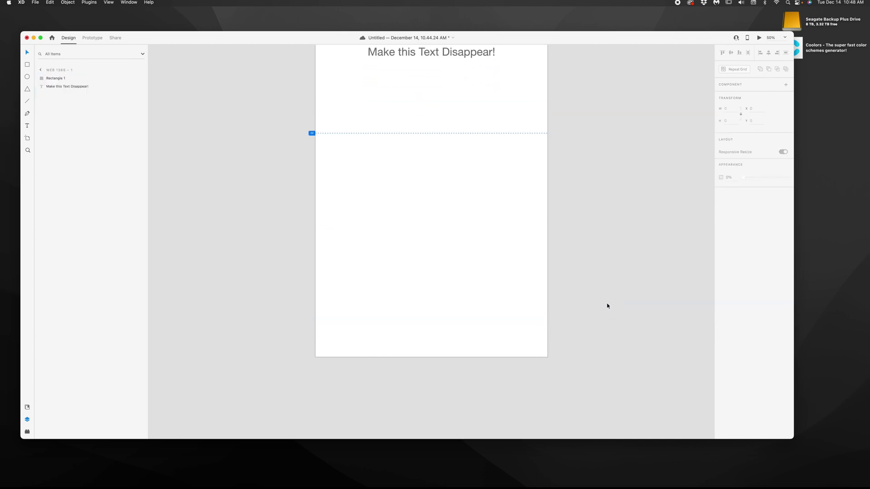
pyautogui.click(760, 39)
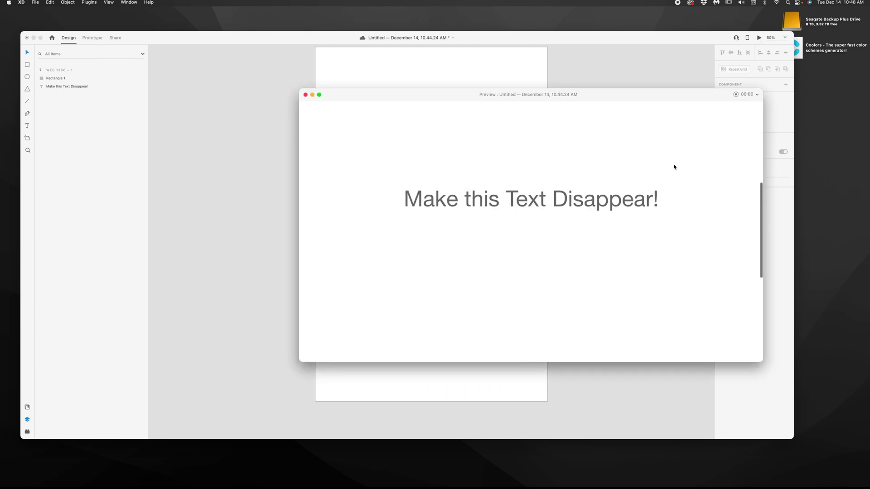
pyautogui.click(305, 94)
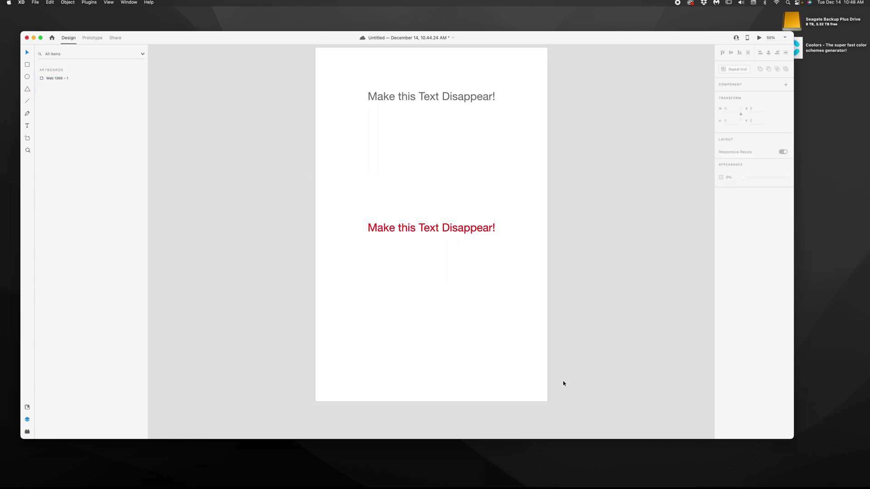
# - Delete the extra rectangle at the artboard bottom and the red heading copy
pyautogui.moveTo(558, 414); pyautogui.dragTo(409, 300)
pyautogui.press('Delete')
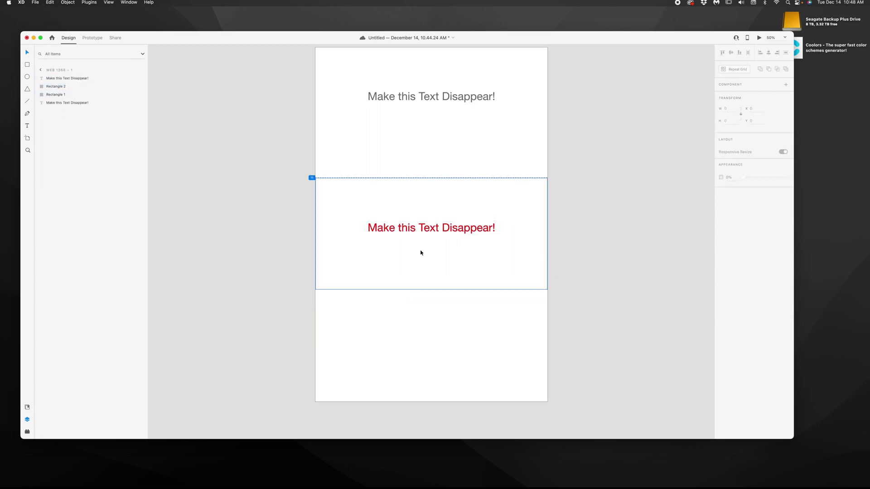
pyautogui.click(431, 226)
pyautogui.press('Delete')
# - Stretch Rectangle 2 down to the artboard bottom (1366 × 1302) and select the grey heading
pyautogui.click(443, 232)
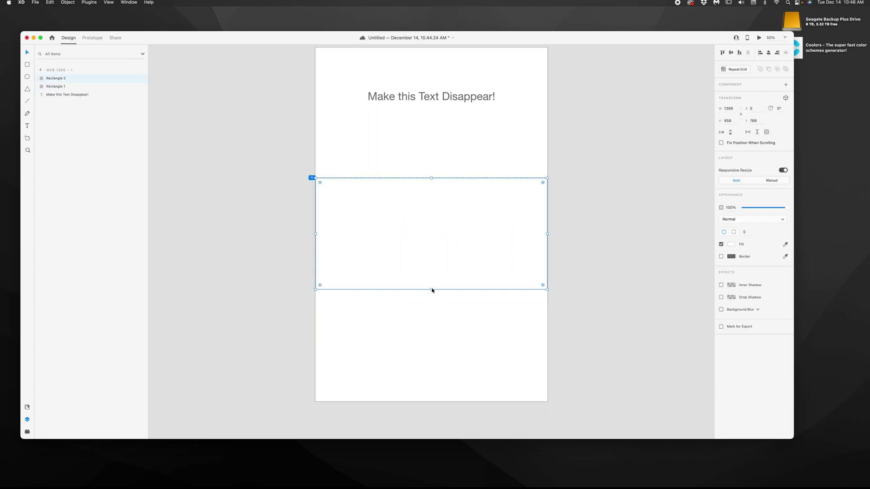
pyautogui.moveTo(431, 290); pyautogui.dragTo(435, 399)
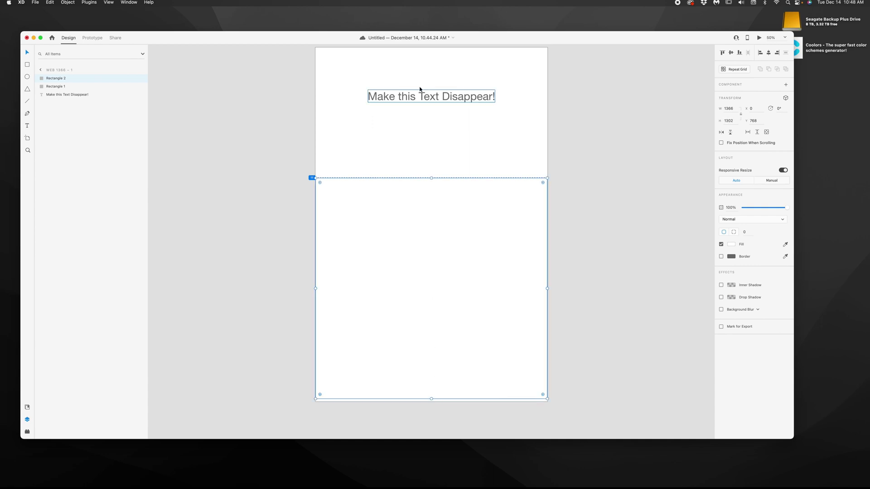
pyautogui.moveTo(419, 90); pyautogui.dragTo(430, 116)
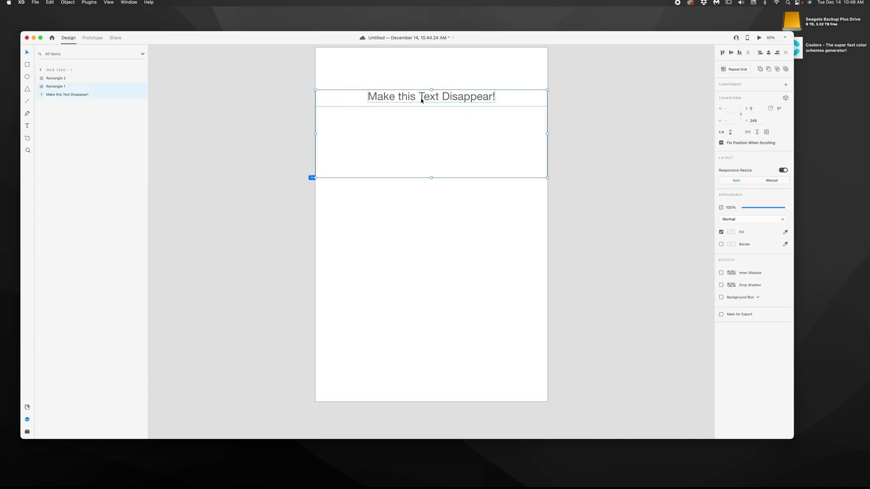
pyautogui.click(494, 96)
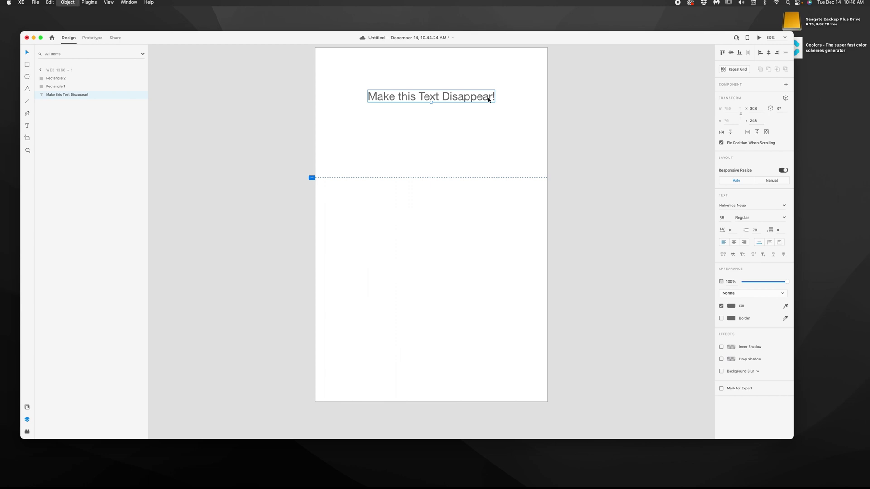
pyautogui.click(759, 37)
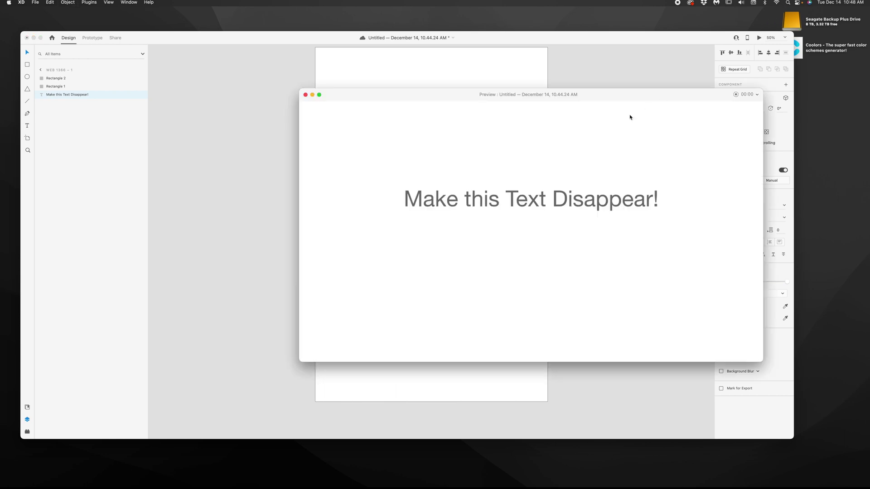
pyautogui.scroll(-10, 563, 182)
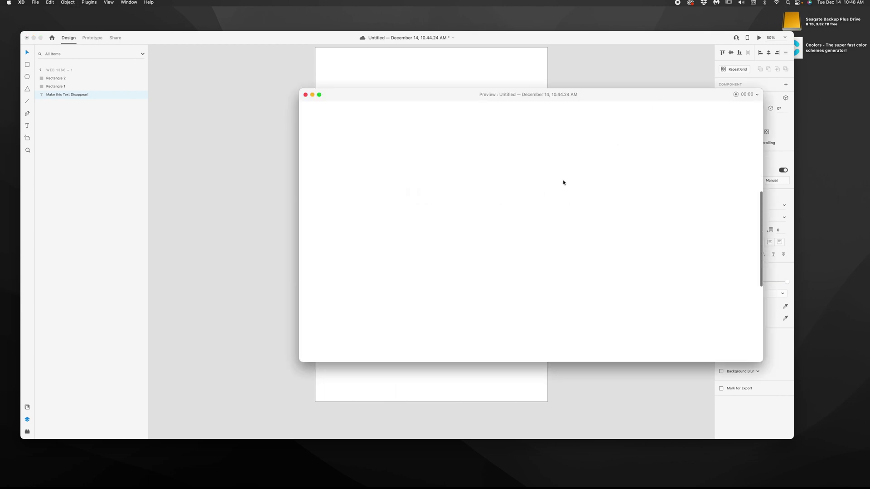
pyautogui.scroll(10, 563, 182)
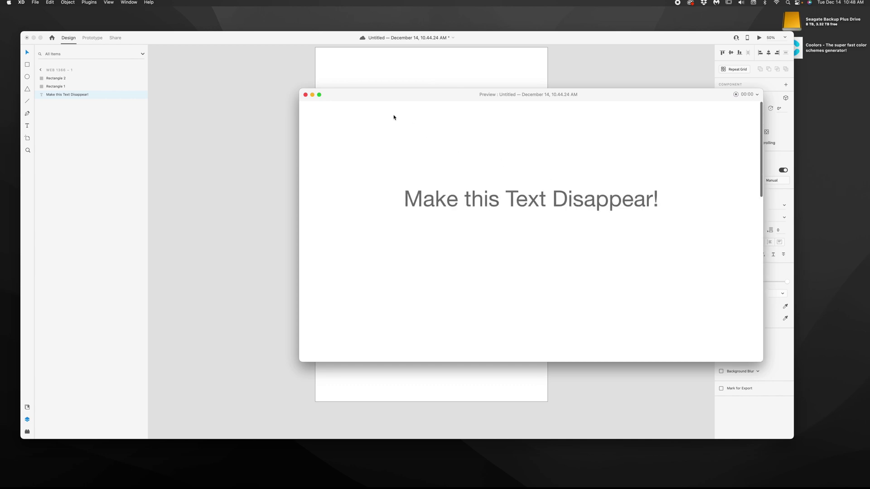
pyautogui.click(306, 95)
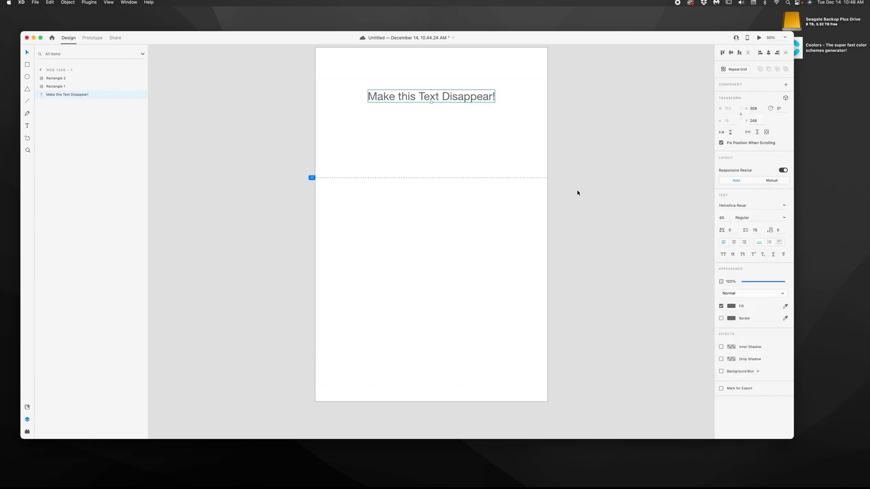
pyautogui.scroll(5, 577, 191)
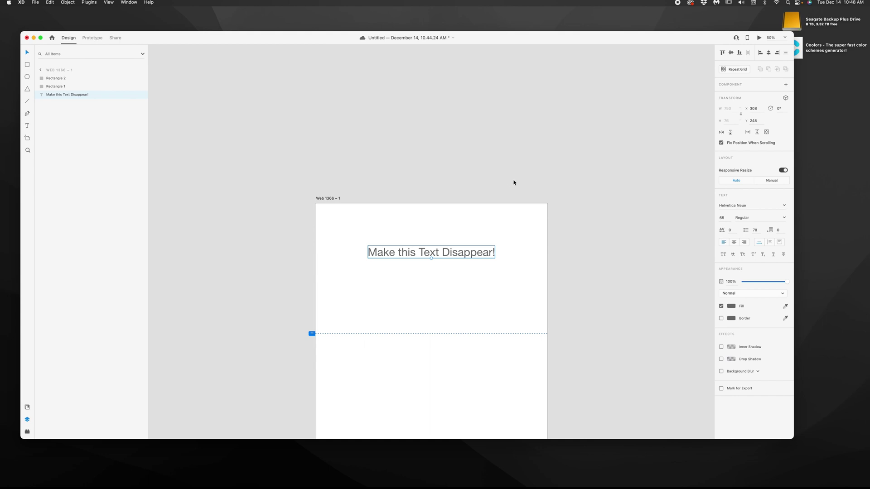
pyautogui.scroll(-1, 536, 194)
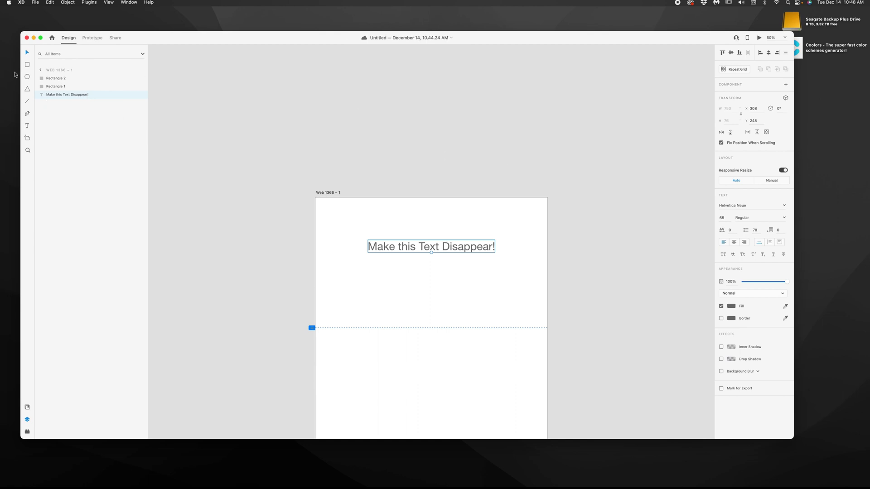
# - Draw a borderless #FFA5A5 pink circle, 87 × 87, in the artboard's top-right corner
pyautogui.moveTo(523, 201); pyautogui.dragTo(543, 221)
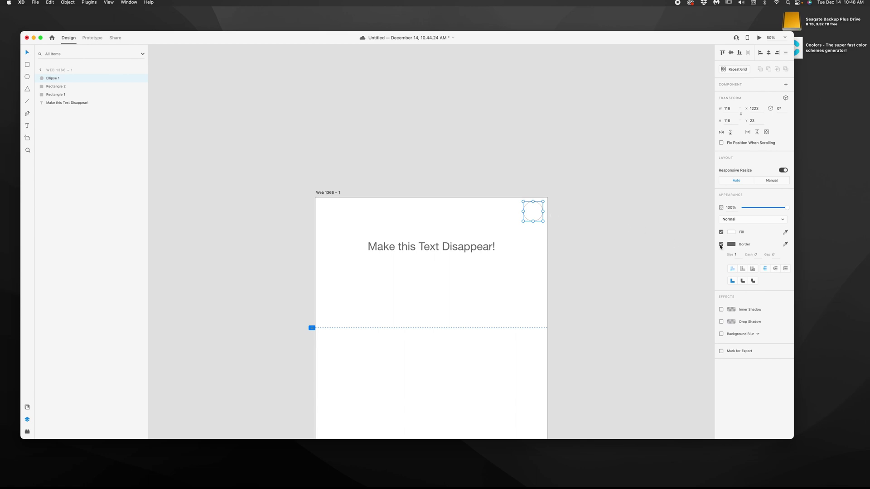
pyautogui.click(721, 244)
pyautogui.click(731, 232)
pyautogui.click(562, 221)
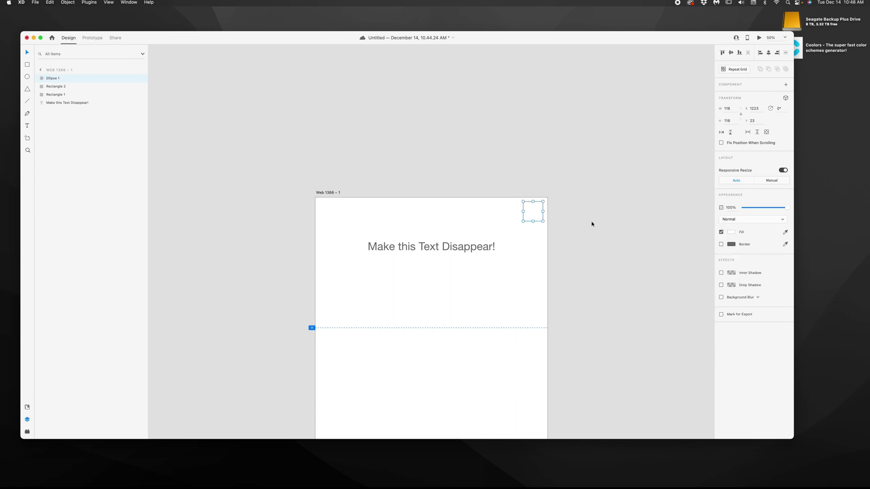
pyautogui.click(730, 232)
pyautogui.click(669, 198)
pyautogui.click(522, 221)
pyautogui.moveTo(524, 222); pyautogui.dragTo(533, 215)
pyautogui.click(575, 203)
# - Zoom in on the circle and start a new text box above the artboard
pyautogui.press('z')
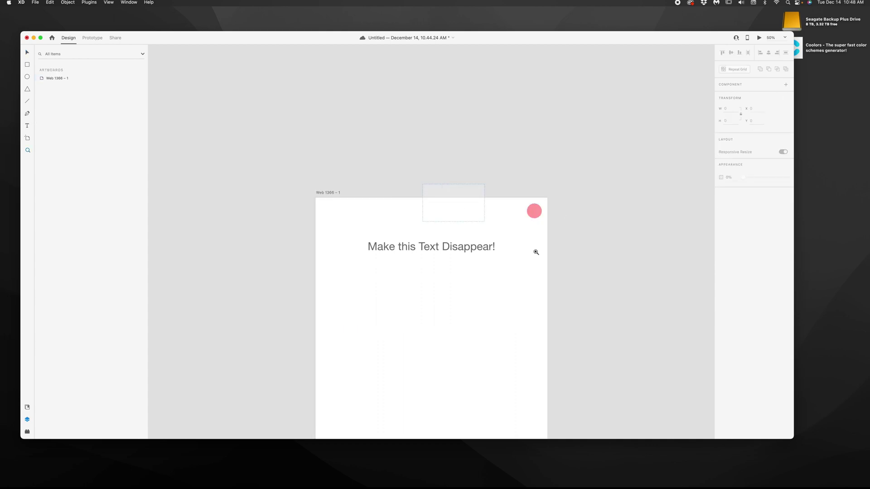
pyautogui.moveTo(515, 196); pyautogui.dragTo(536, 252)
pyautogui.click(365, 76)
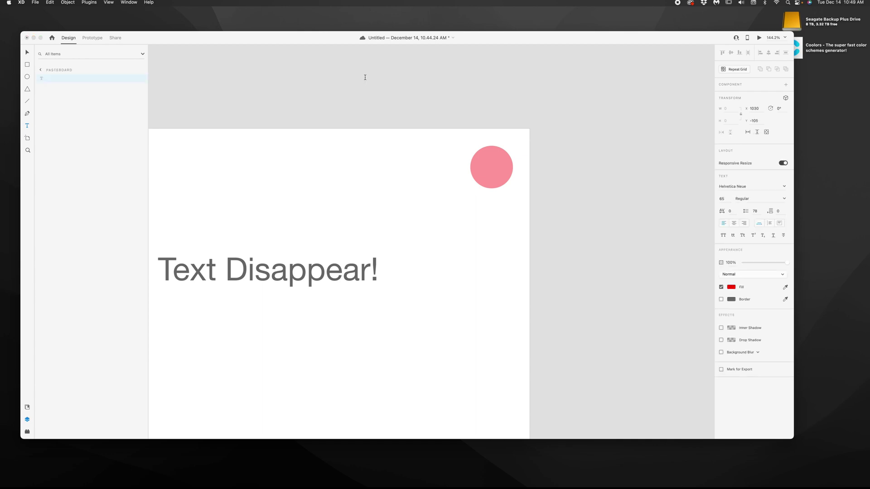
# - Type 'Place Mouse Here While Scrolling' as a four-line label
pyautogui.write('Place')
pyautogui.press('Return')
pyautogui.write('Mouse')
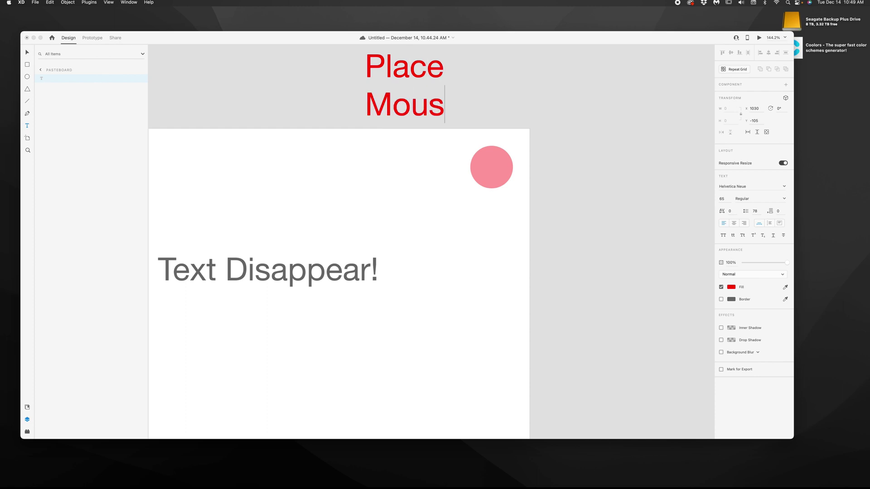
pyautogui.press('Return')
pyautogui.write('Here')
pyautogui.press('Return')
pyautogui.write('While')
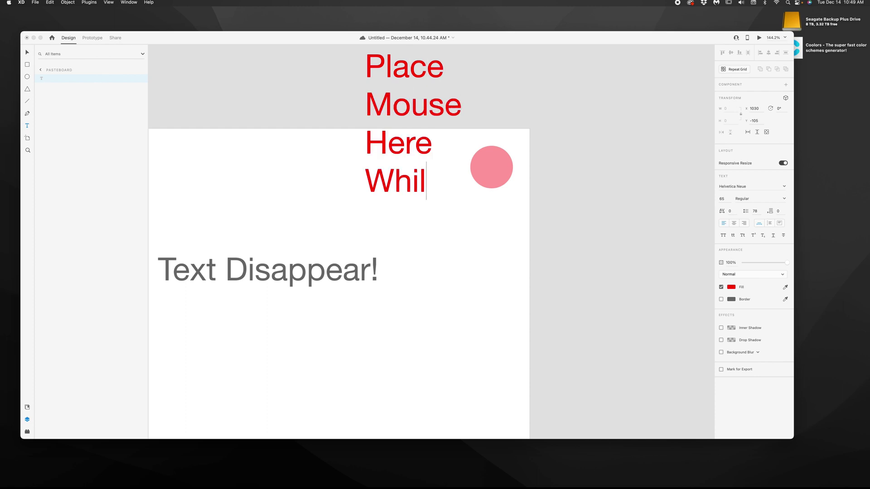
pyautogui.press('Return')
pyautogui.write('Scrolling')
pyautogui.press('Escape')
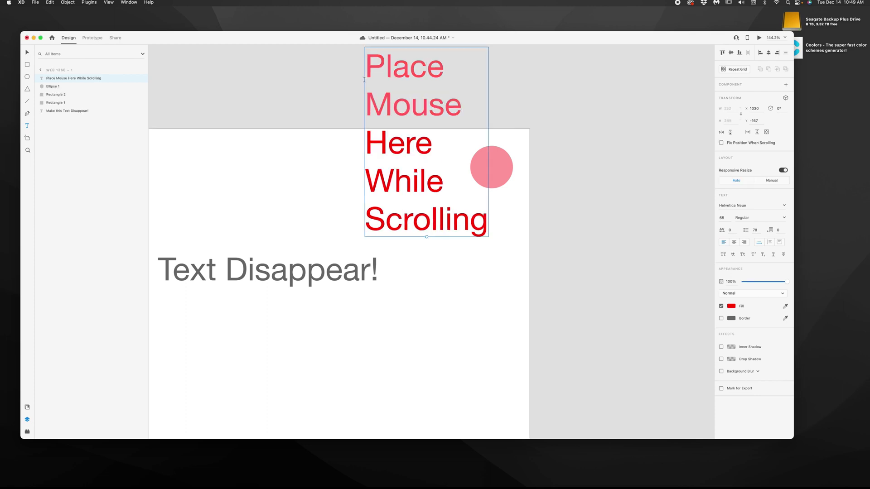
# - Make the label black, shrink it to size 11, and move it onto the pink circle
pyautogui.click(731, 307)
pyautogui.moveTo(693, 286); pyautogui.dragTo(630, 328)
pyautogui.click(447, 205)
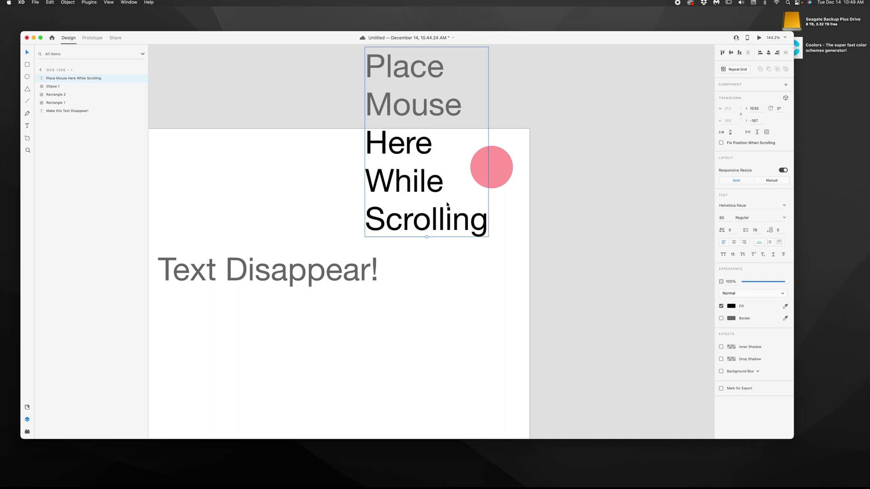
pyautogui.moveTo(427, 236); pyautogui.dragTo(497, 169)
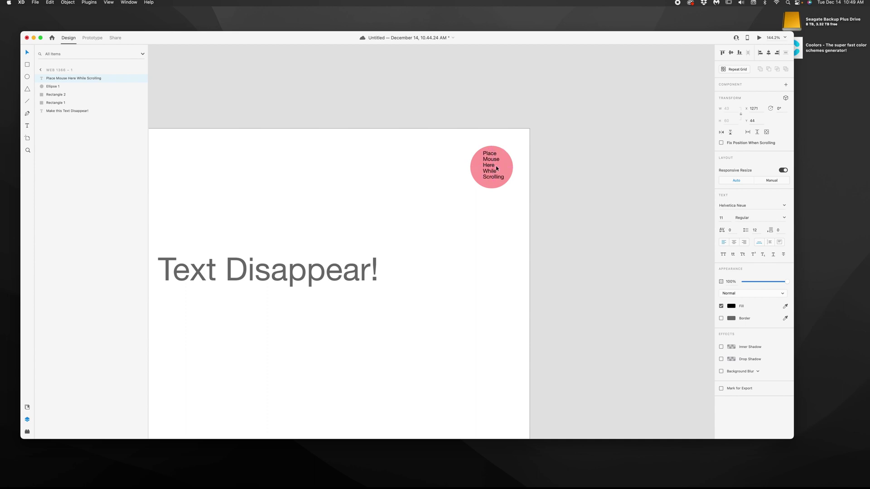
# - Preview the artboard and scroll down and up to check how the pink circle behaves
pyautogui.click(759, 39)
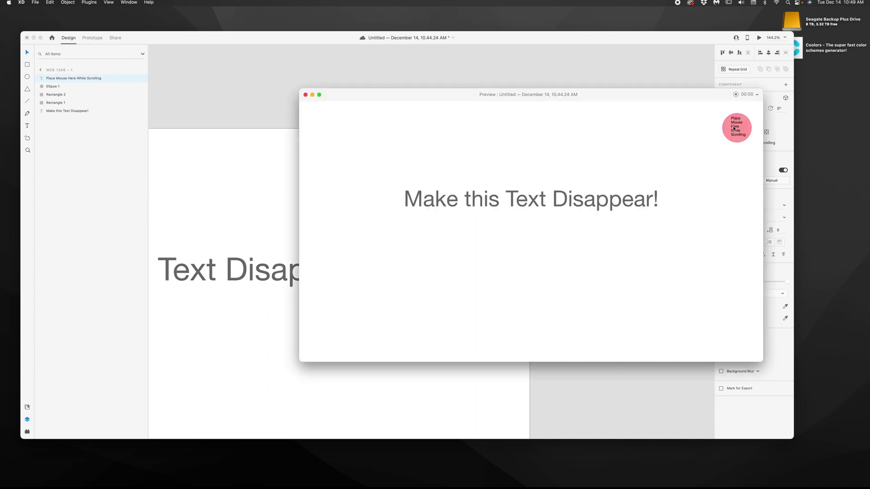
pyautogui.scroll(-3, 734, 128)
pyautogui.scroll(3, 734, 128)
pyautogui.click(305, 94)
# - Fix Ellipse 1 and its label in place when scrolling, confirming in preview
pyautogui.moveTo(443, 152); pyautogui.dragTo(515, 189)
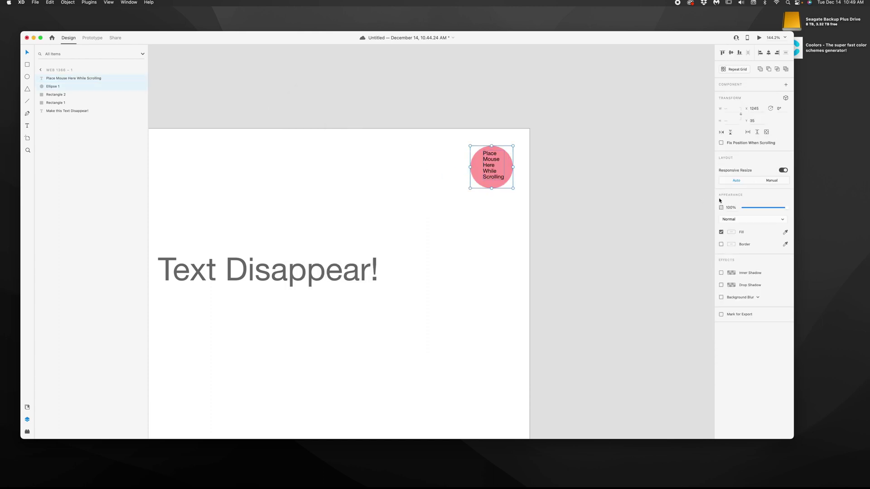
pyautogui.click(759, 38)
pyautogui.scroll(-2, 742, 132)
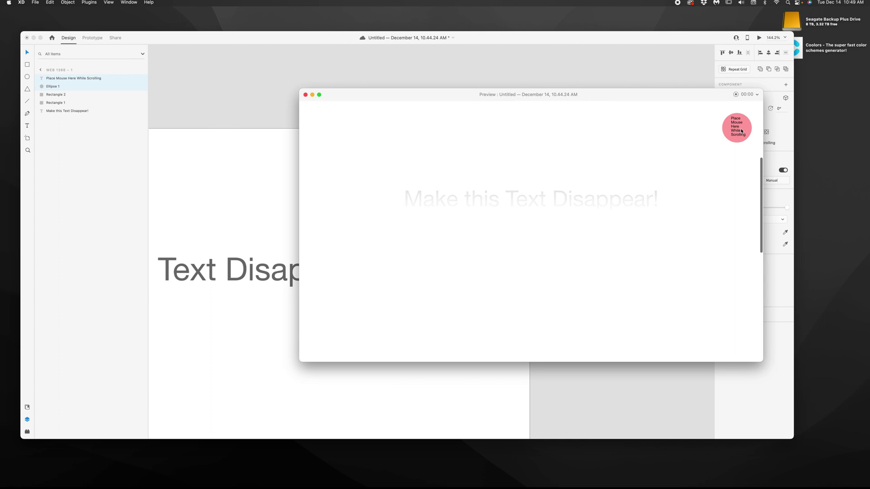
pyautogui.scroll(-5, 740, 130)
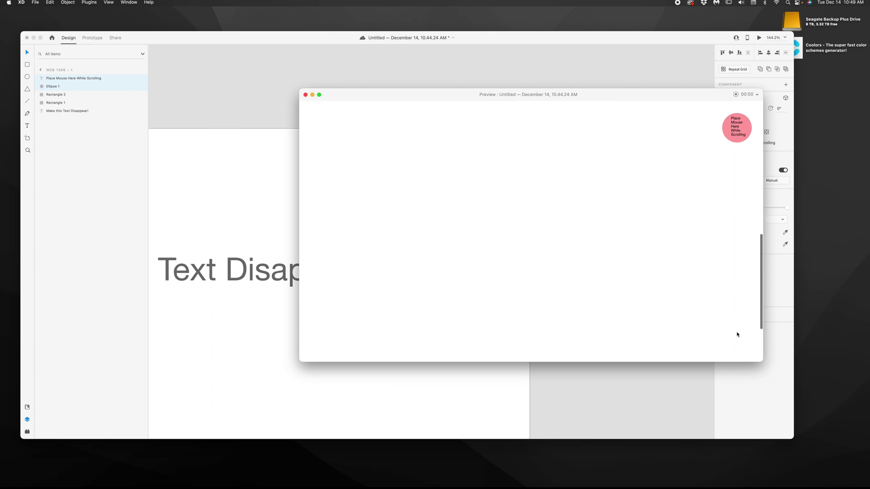
pyautogui.click(305, 94)
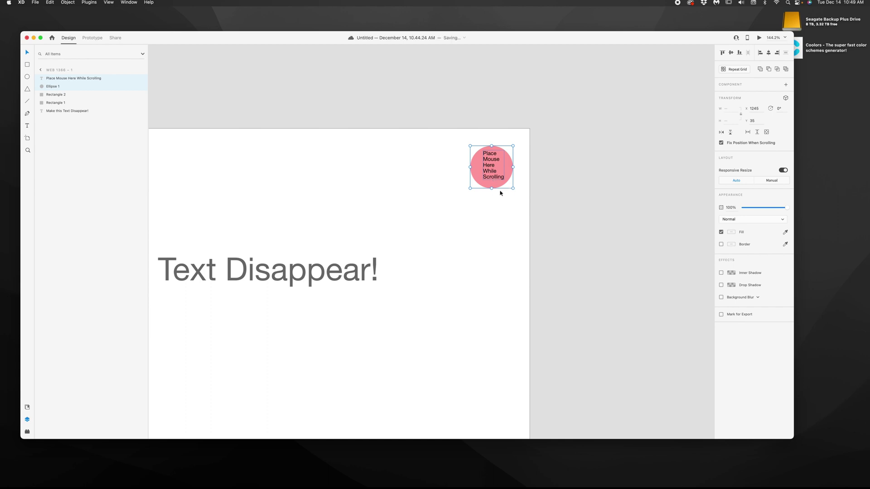
pyautogui.scroll(-1, 485, 162)
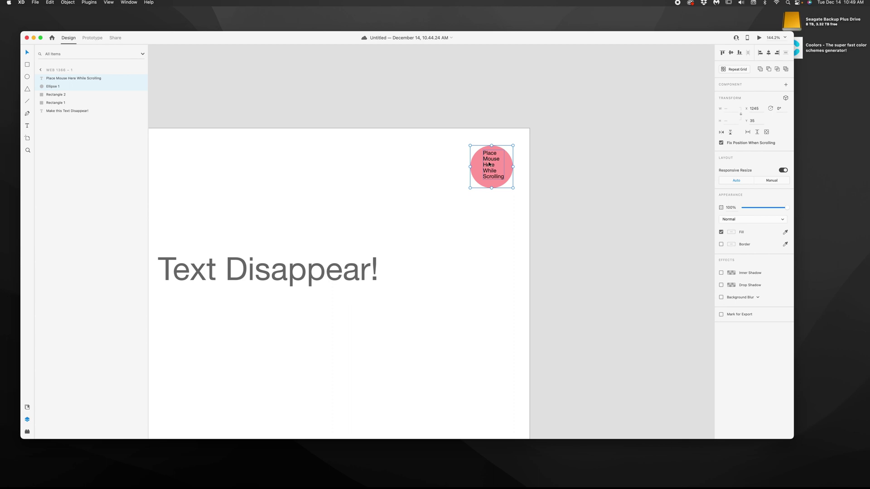